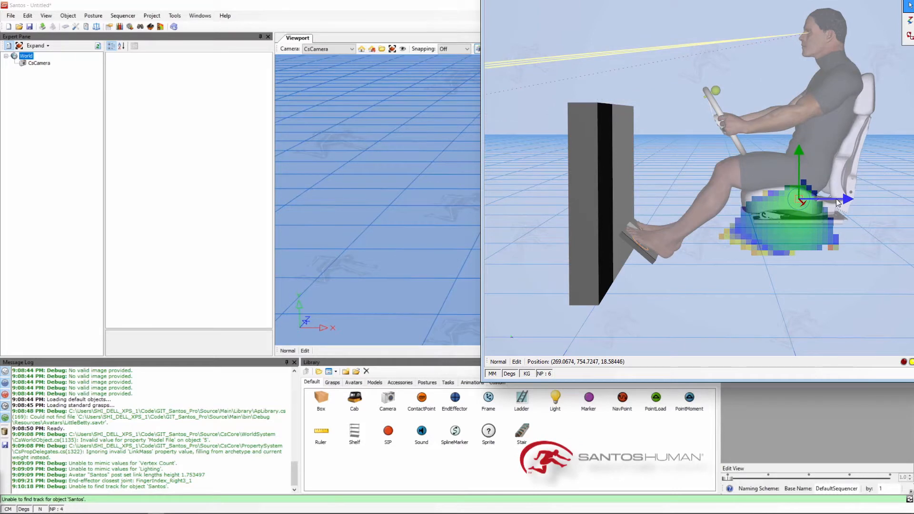
Reposition the driver's seat along its fore-aft axis and then vertically within the coloured zone map.
drag(835, 189, 821, 206)
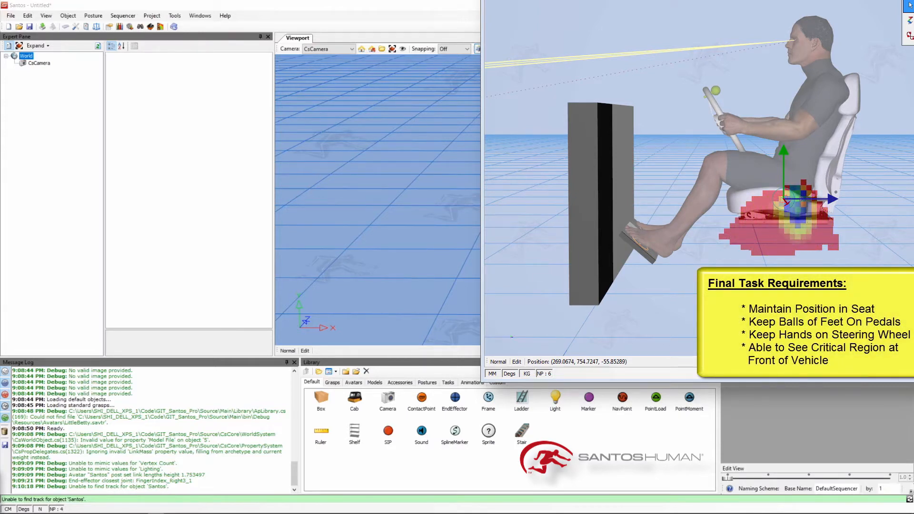
drag(814, 200, 822, 197)
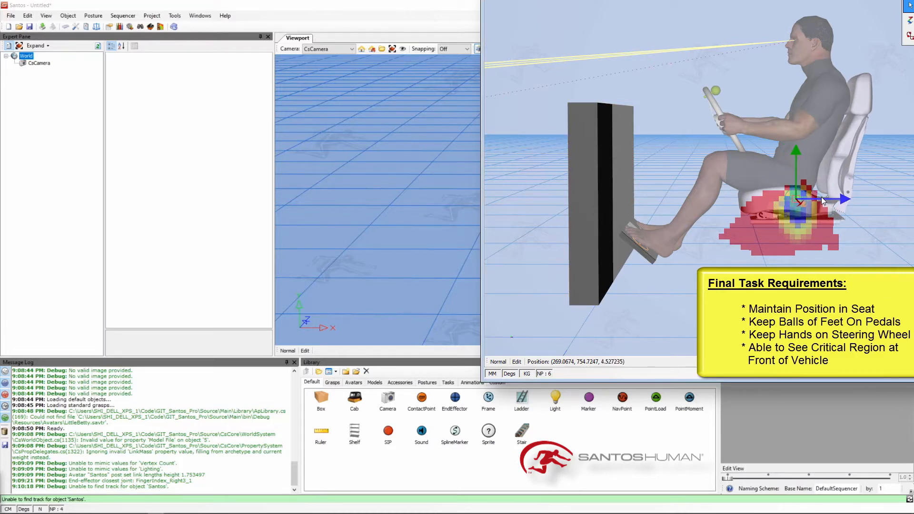
drag(795, 166, 795, 162)
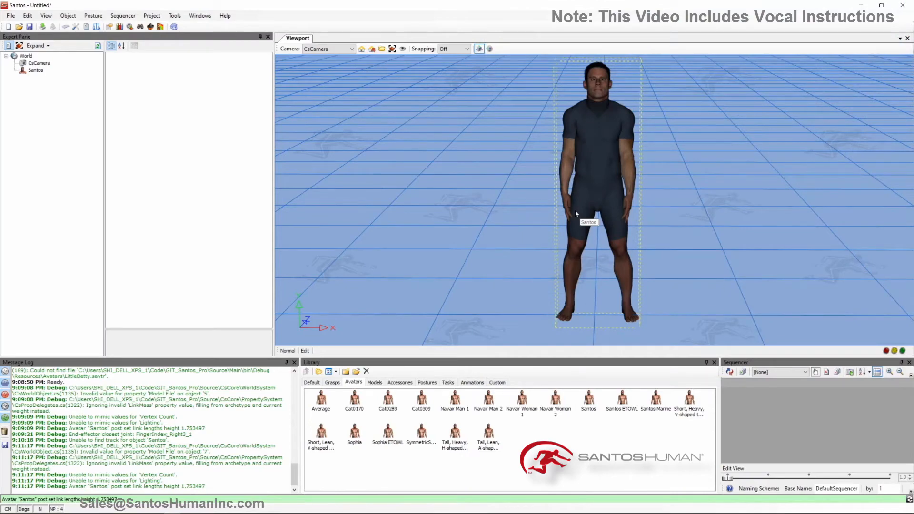
Add an end-effector at the tip of the Santos avatar's right index finger and deselect it.
middle_drag(574, 209, 529, 215)
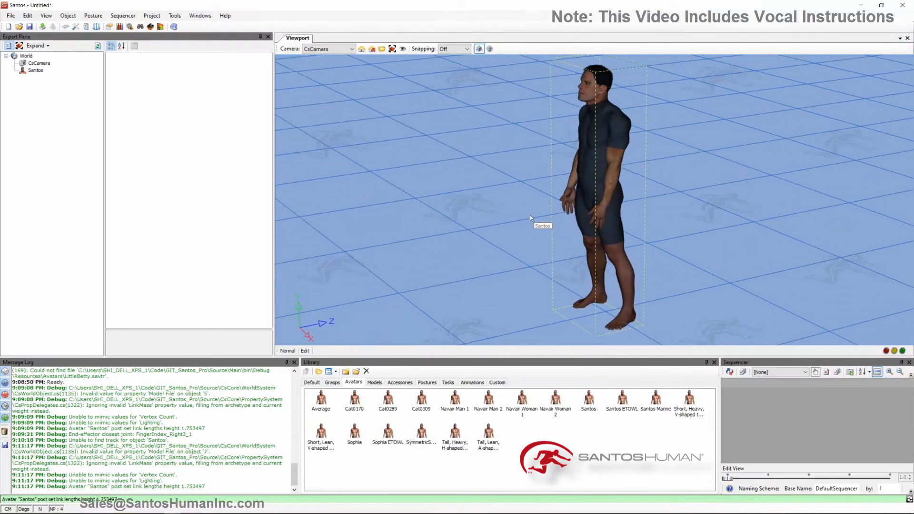
right_drag(565, 209, 584, 326)
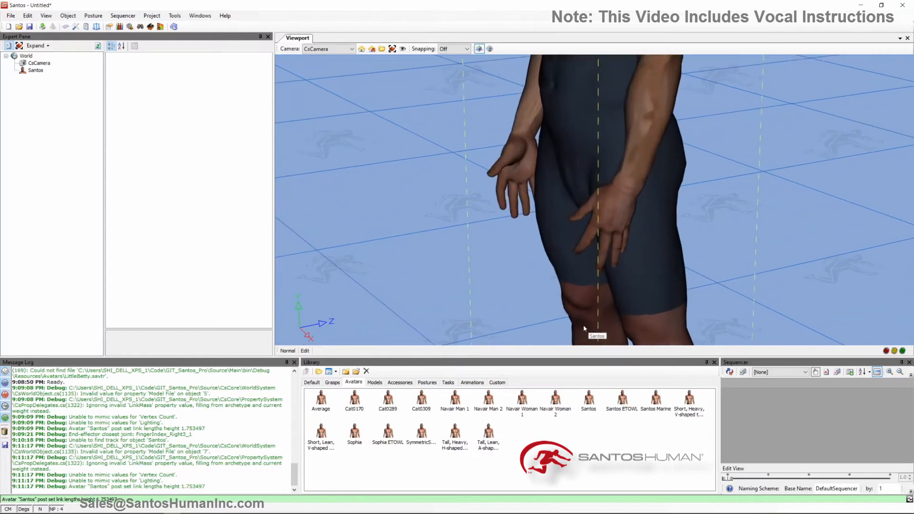
right_click(504, 210)
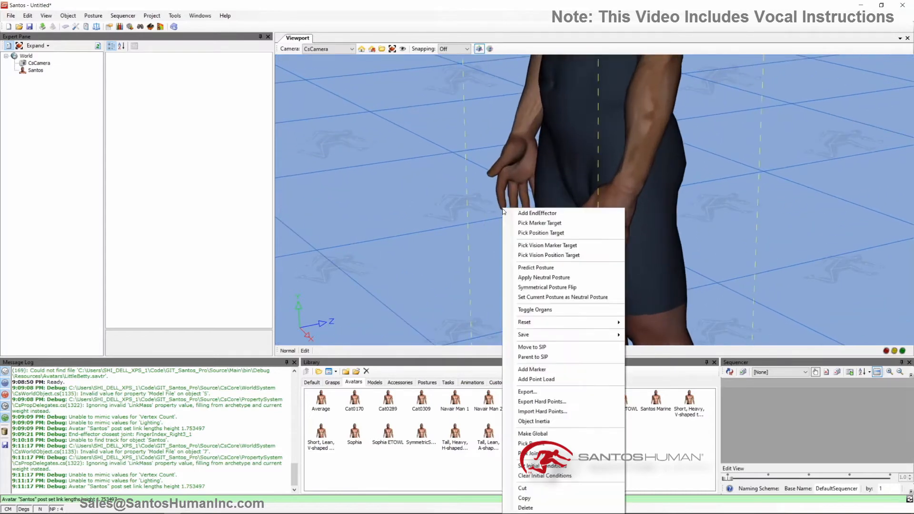
click(506, 213)
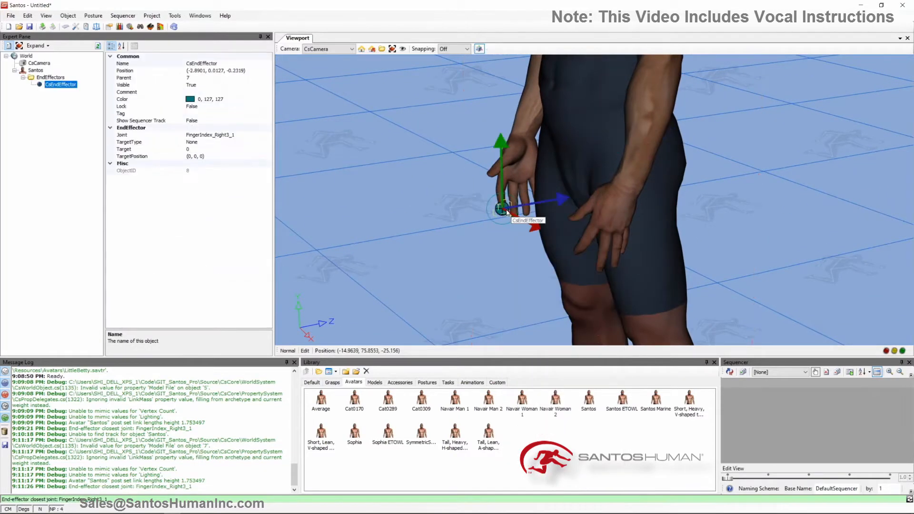
click(493, 242)
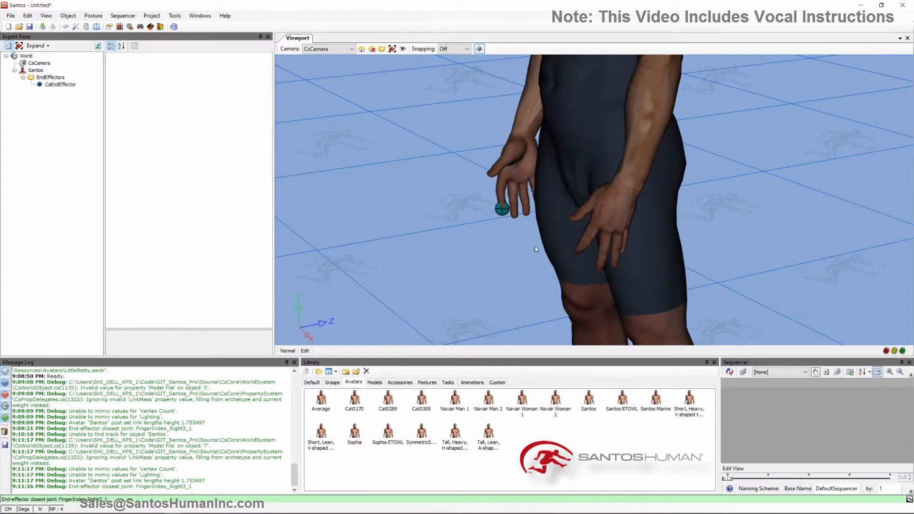
scroll(564, 204, down, 4)
scroll(565, 205, down, 5)
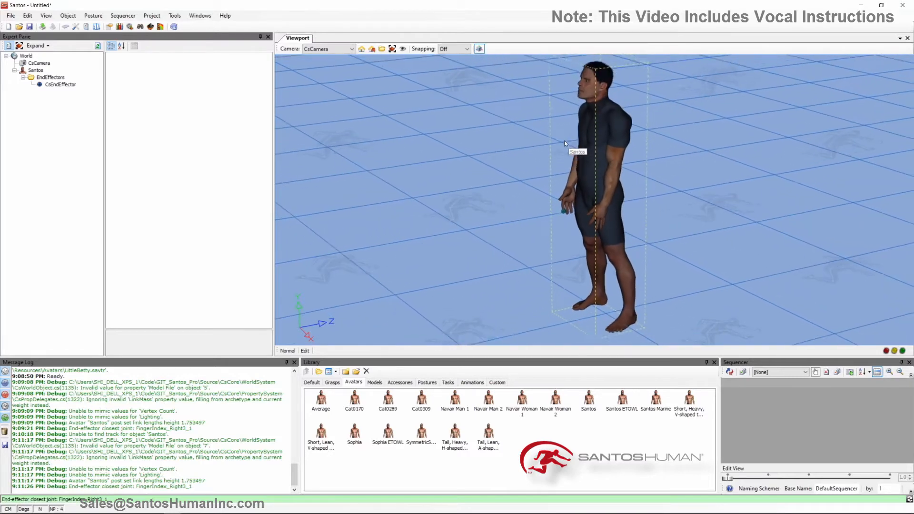
Open the Zone Differentiation tool and choose CsEndEffector as the zone effector for the whole-body zone.
middle_drag(587, 187, 628, 182)
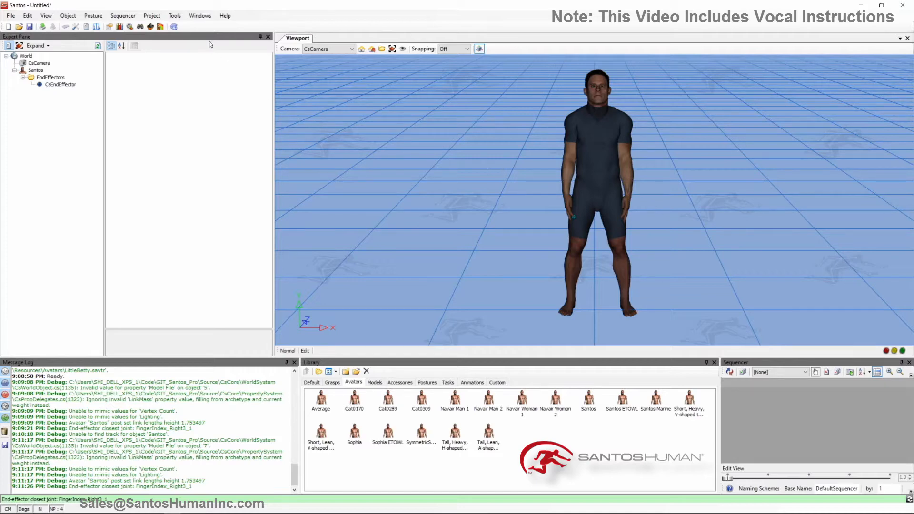
click(200, 15)
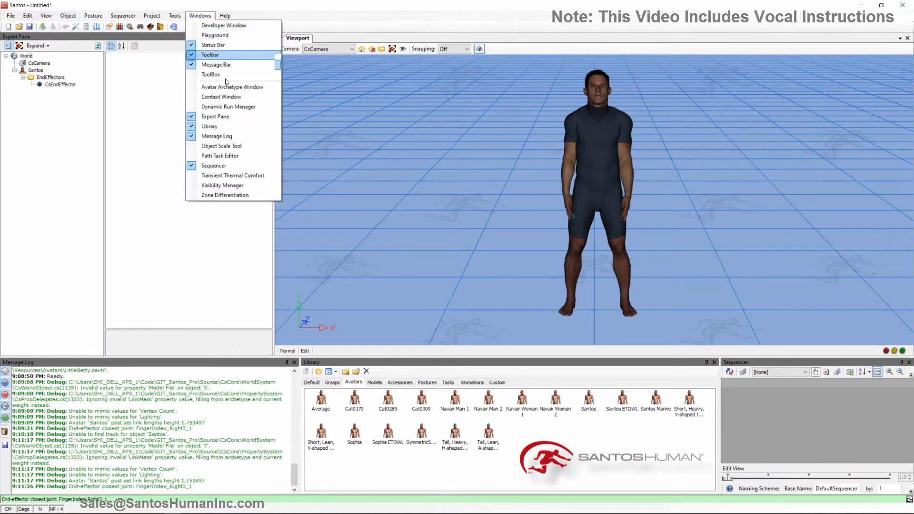
click(239, 195)
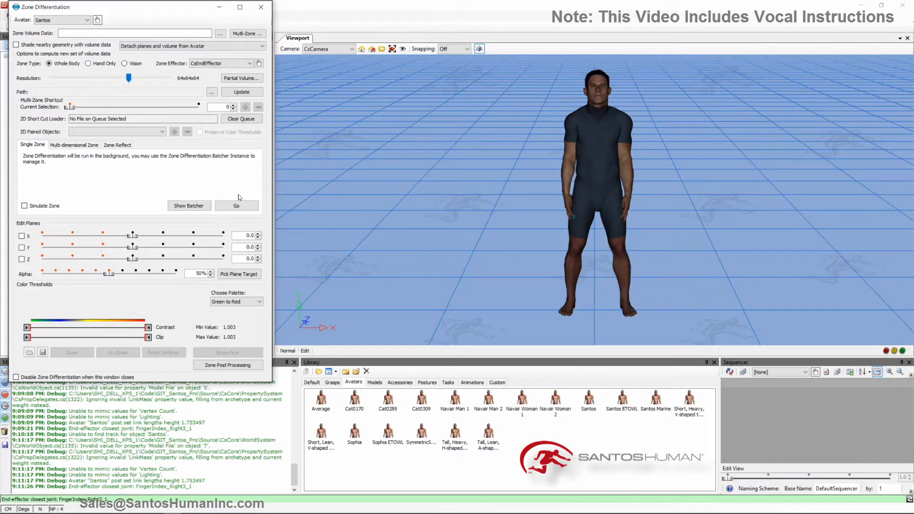
click(201, 65)
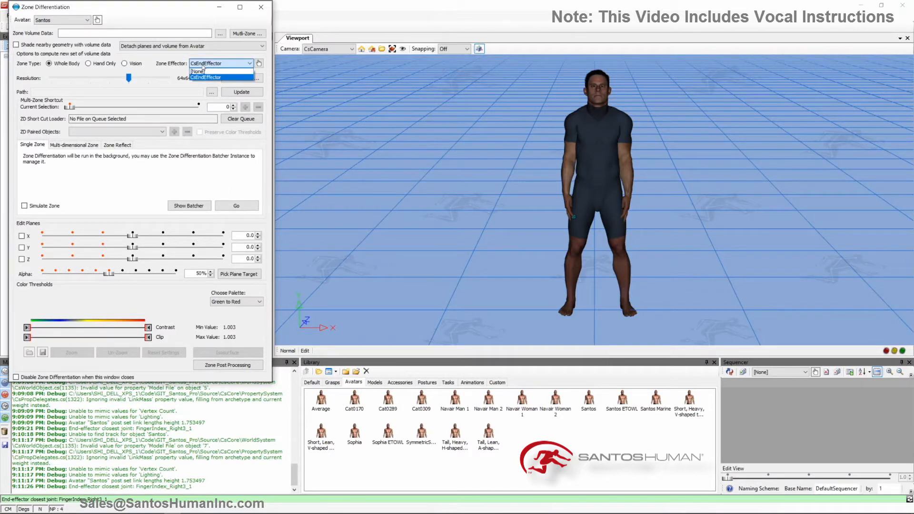
click(209, 76)
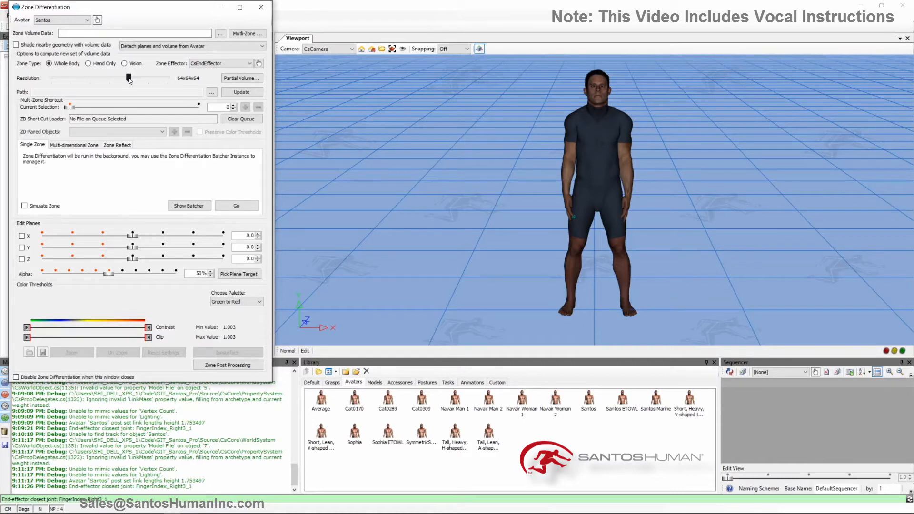
Limit the partial zone volume to -21.25 to 21.25 cm in the sagittal range and 79.69 to 132.81 cm in the transverse range.
click(231, 81)
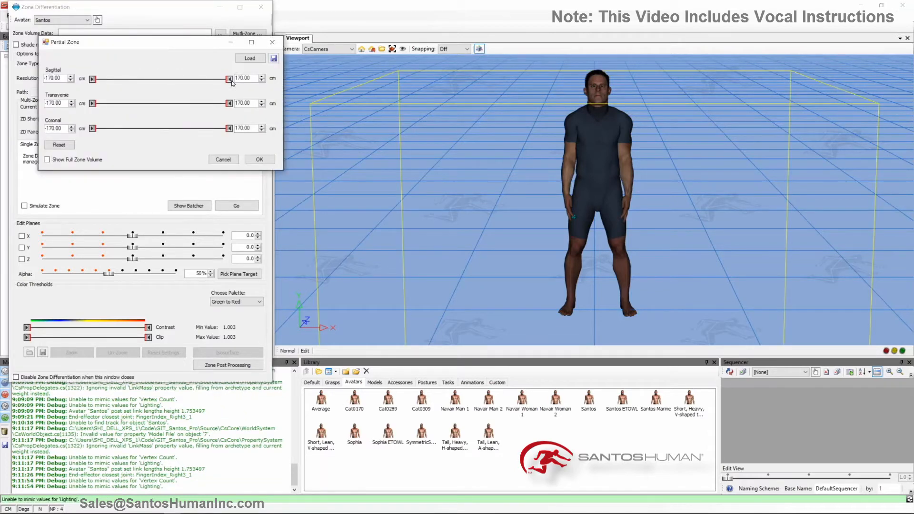
middle_drag(607, 216, 607, 205)
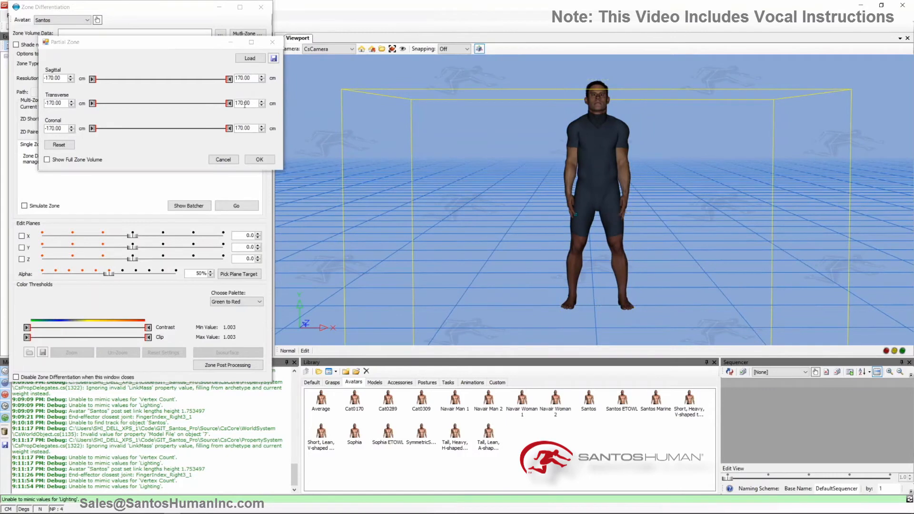
drag(93, 79, 147, 79)
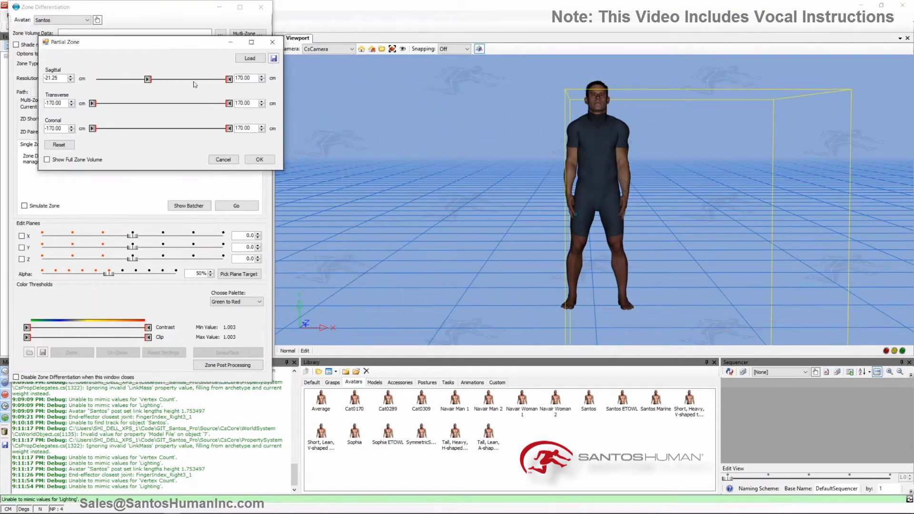
drag(229, 79, 172, 79)
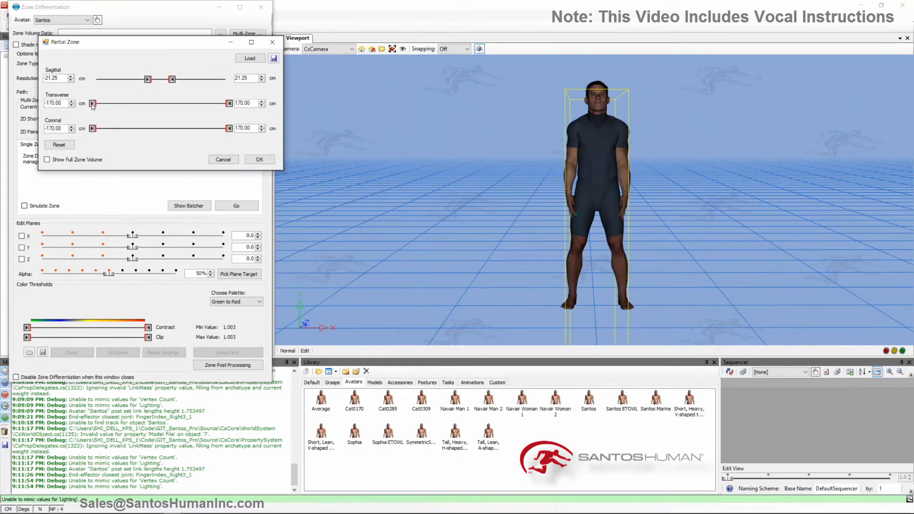
drag(92, 103, 213, 108)
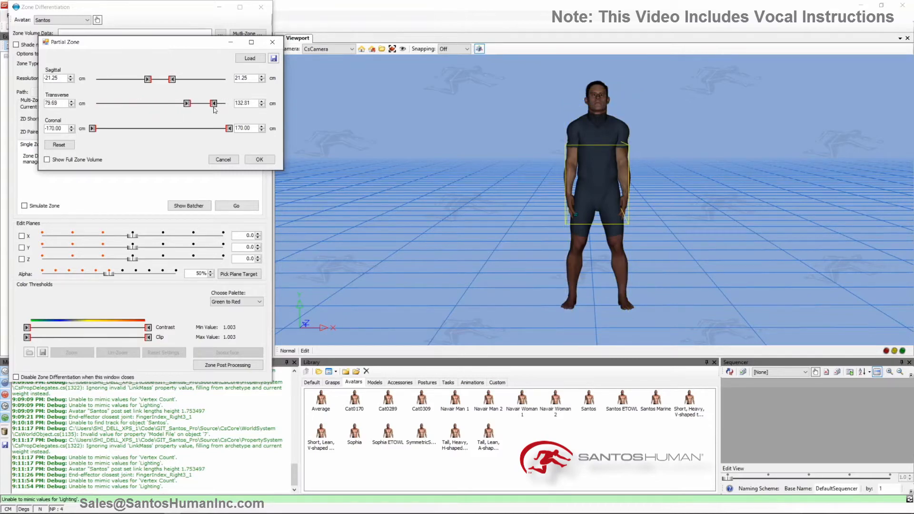
Limit the partial zone's coronal range to 0.00 to 79.69 cm and accept the partial volume.
middle_drag(606, 198, 534, 201)
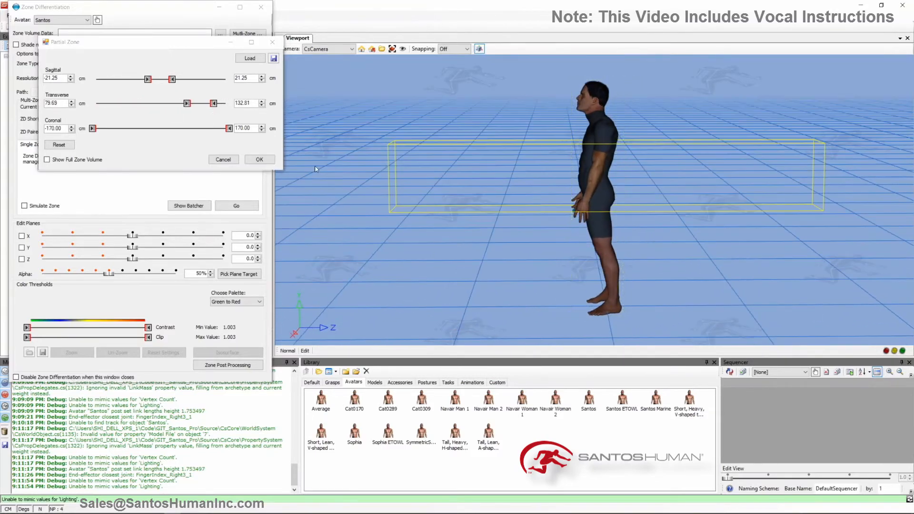
drag(229, 128, 193, 129)
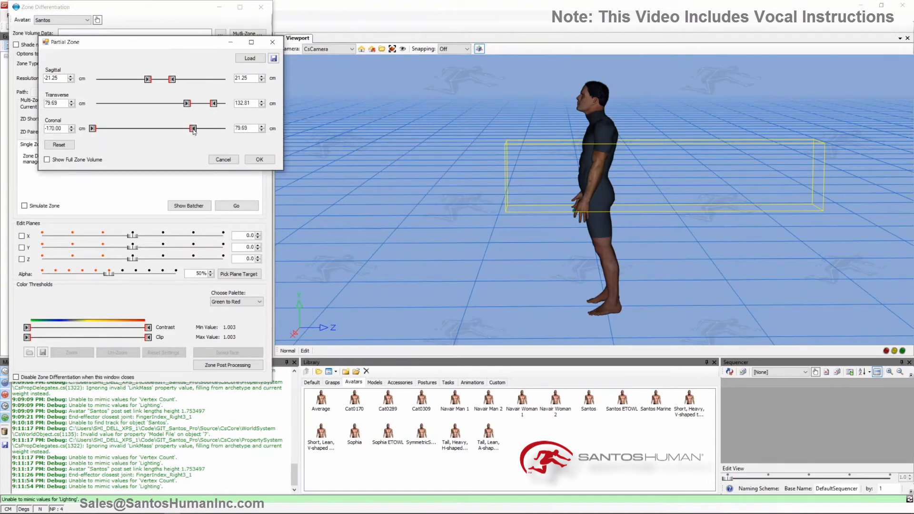
drag(96, 131, 157, 131)
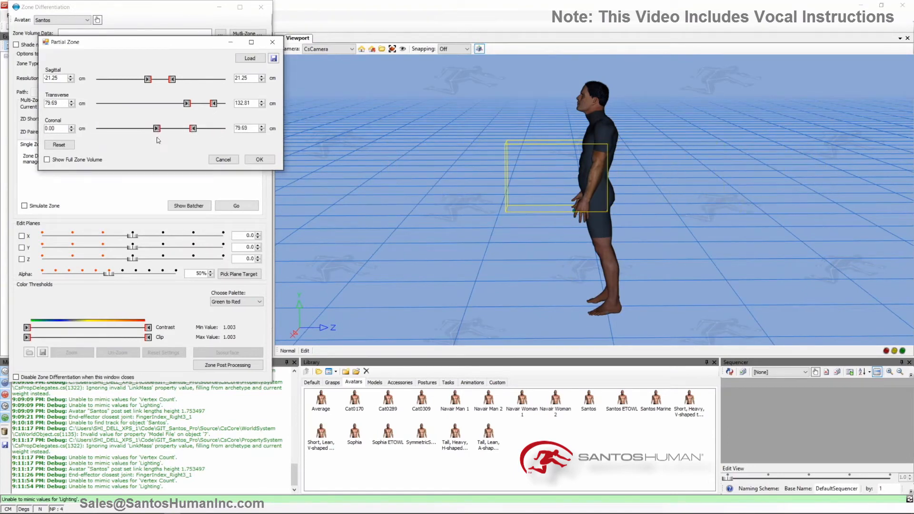
click(253, 159)
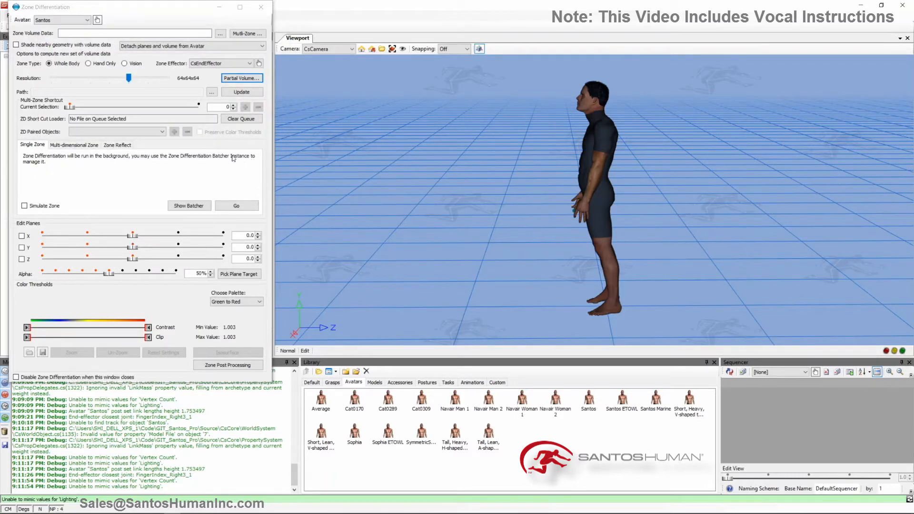
Set the zone results to save on the Desktop under the file name Zone.
click(212, 92)
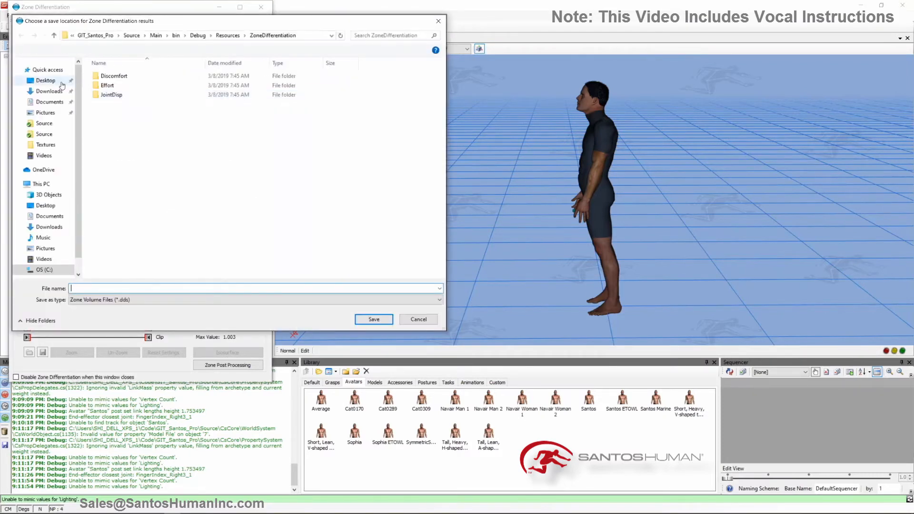
click(62, 81)
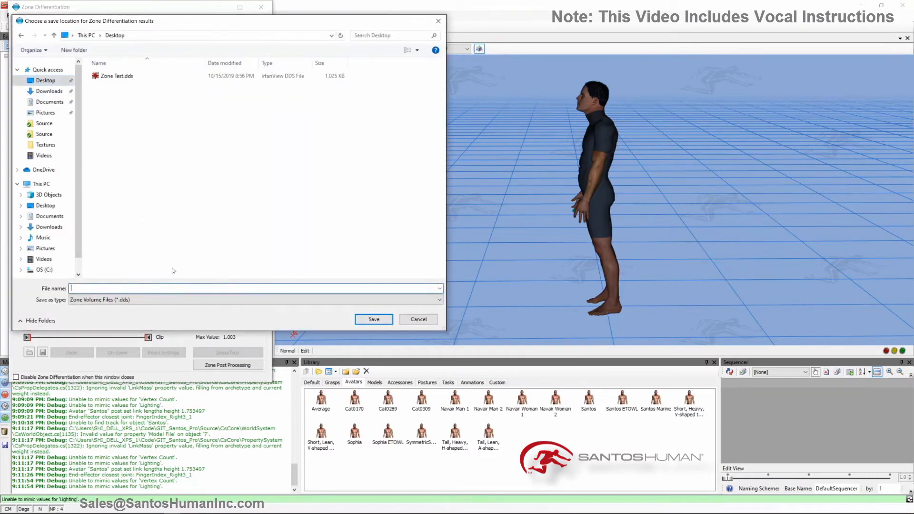
text(Zone)
click(184, 229)
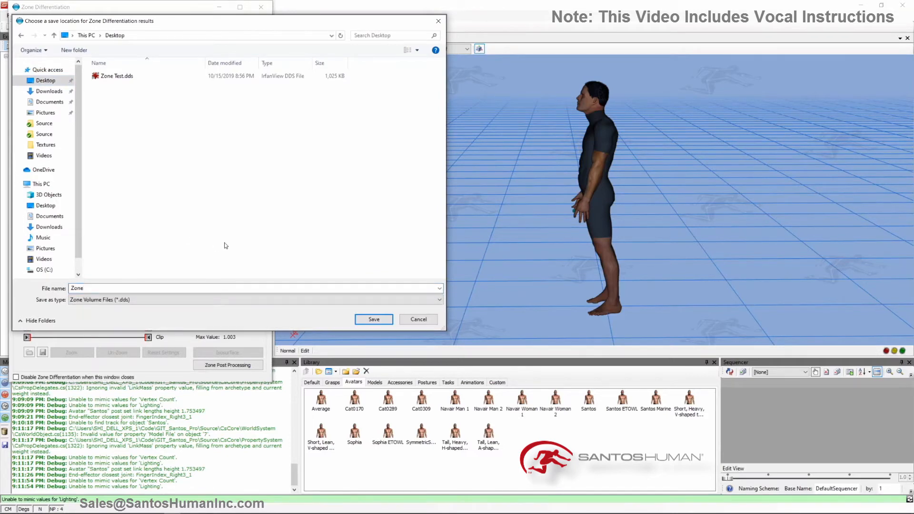
click(374, 319)
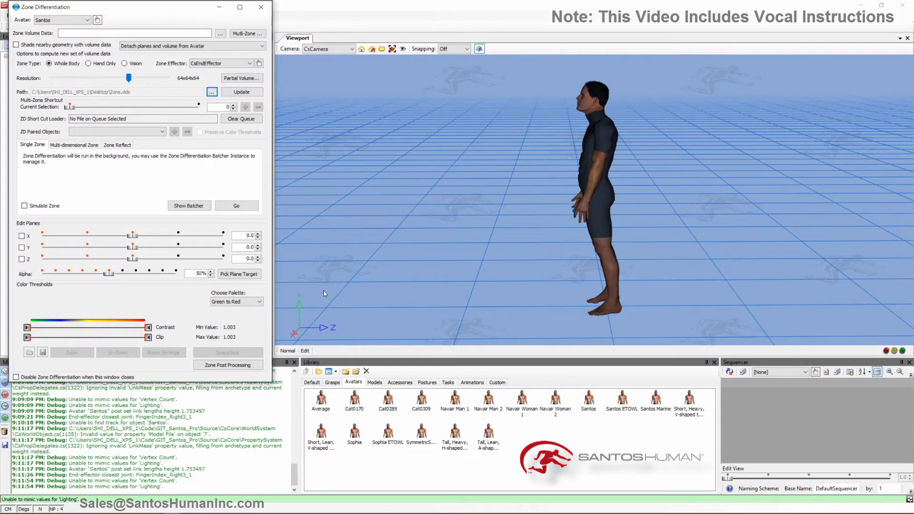
Run the single-zone computation and check its progress in the batcher.
click(234, 210)
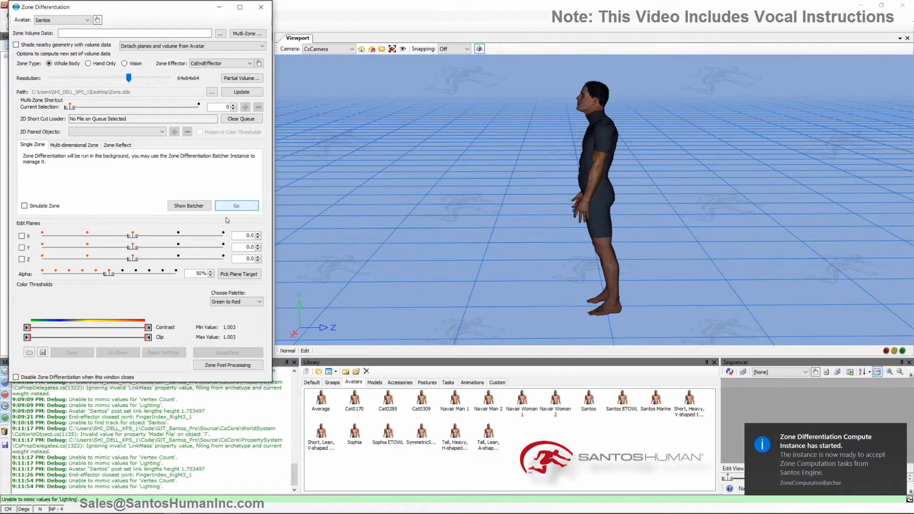
click(194, 208)
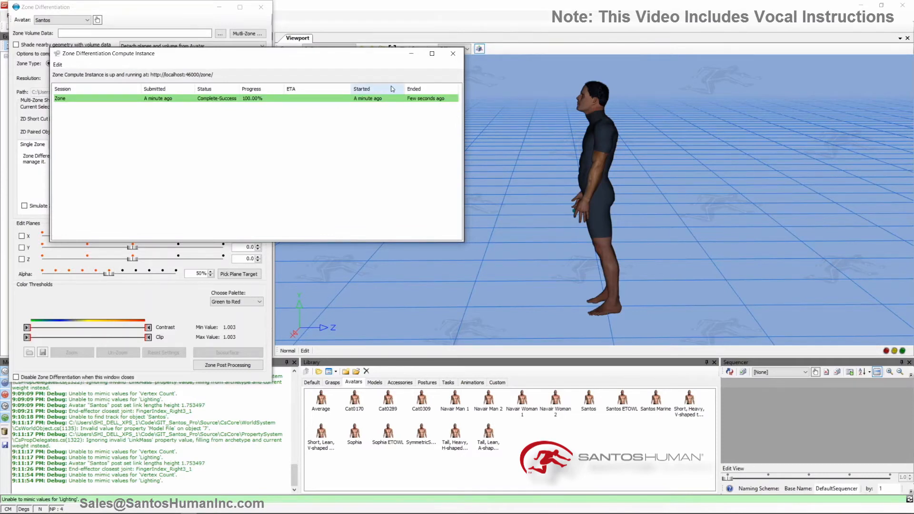
click(453, 53)
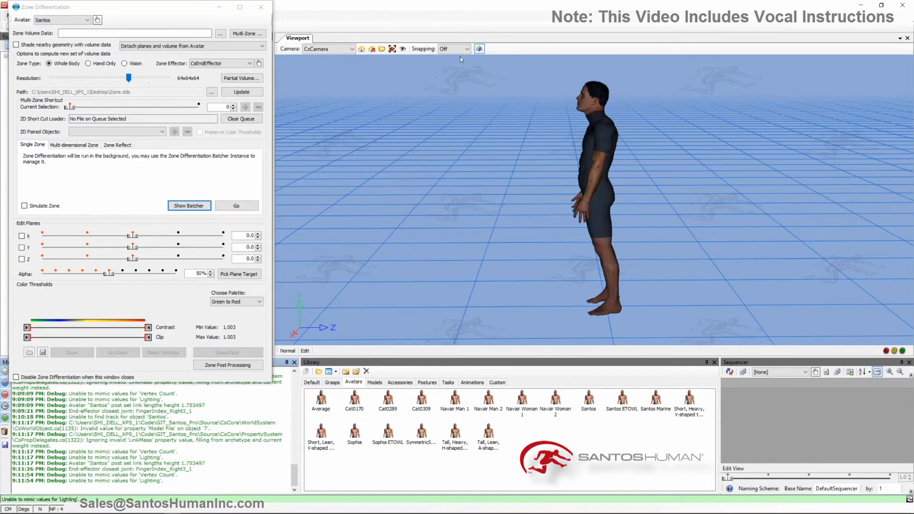
Load the computed Zone.dds file from the Desktop as the zone volume data.
click(220, 34)
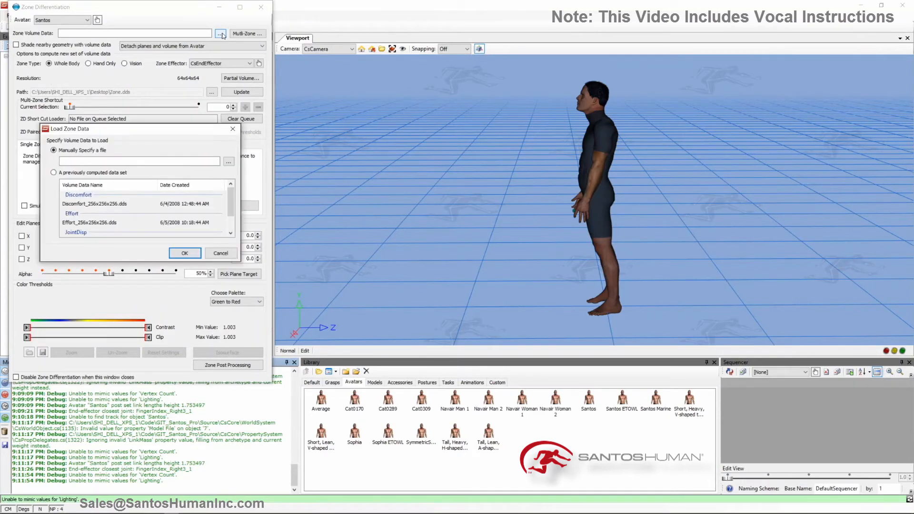
click(228, 162)
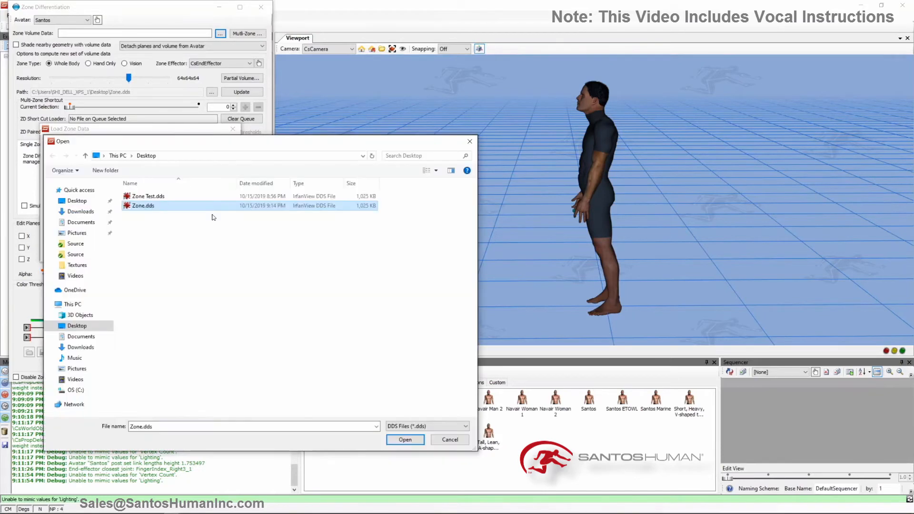
click(402, 440)
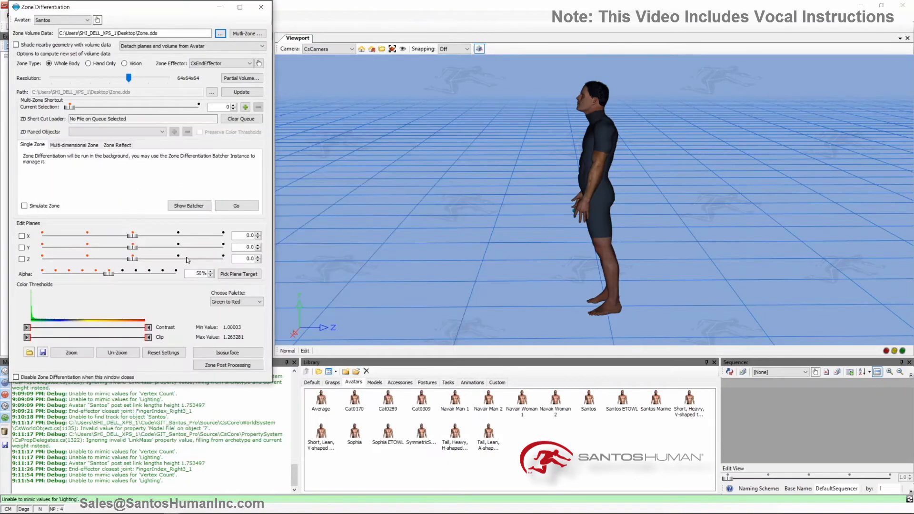
Display the X, Y and Z planes of the loaded zone volume.
click(22, 236)
click(22, 247)
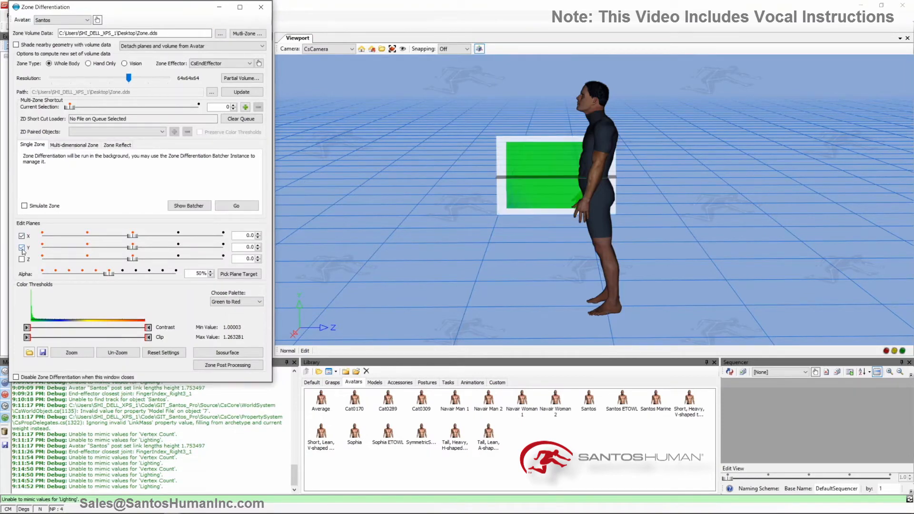
click(21, 260)
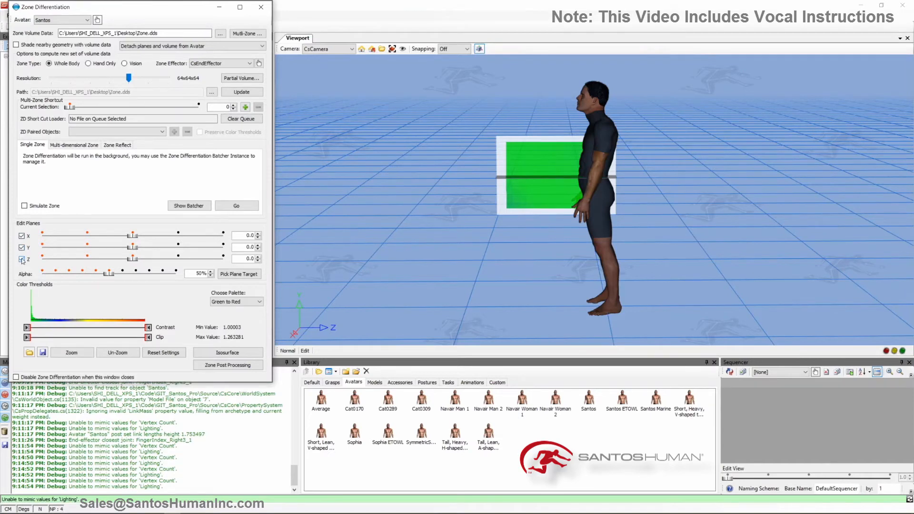
Move the zone planes to X 1.3, Y -0.4 and Z -3.2.
drag(132, 236, 197, 240)
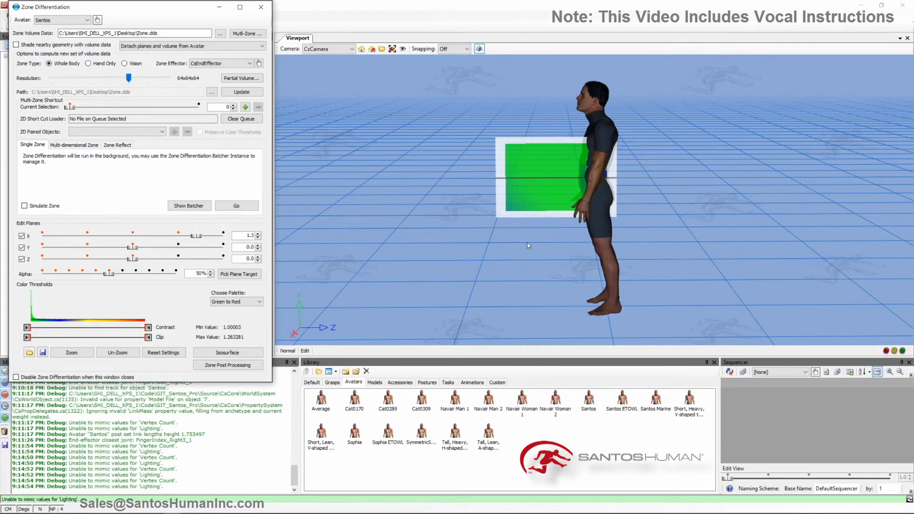
middle_drag(307, 212, 281, 247)
mouse_move(133, 247)
mouse_down()
mouse_move(39, 258)
mouse_move(145, 260)
mouse_up()
middle_drag(333, 265, 466, 269)
drag(145, 259, 50, 265)
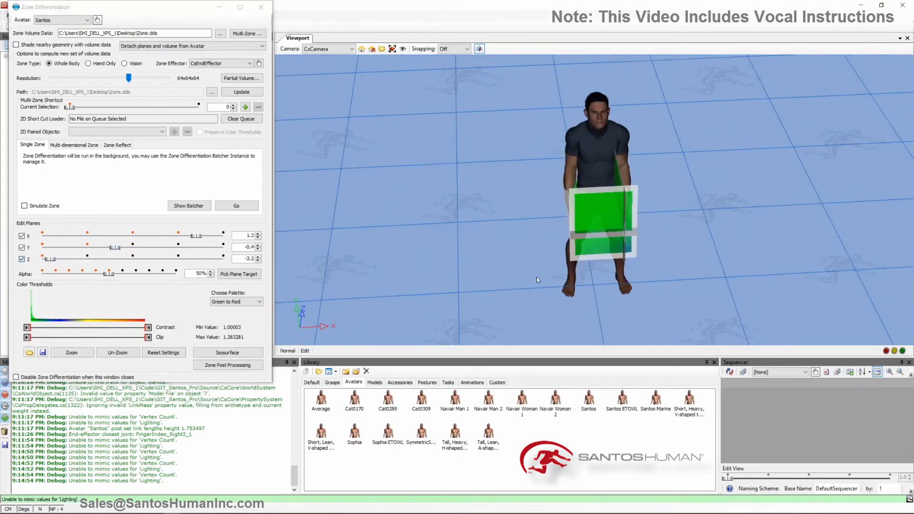
Lower the upper contrast and clip thresholds to near the bottom of the colour range, with clip slightly above contrast.
middle_drag(343, 319, 205, 326)
drag(148, 326, 39, 330)
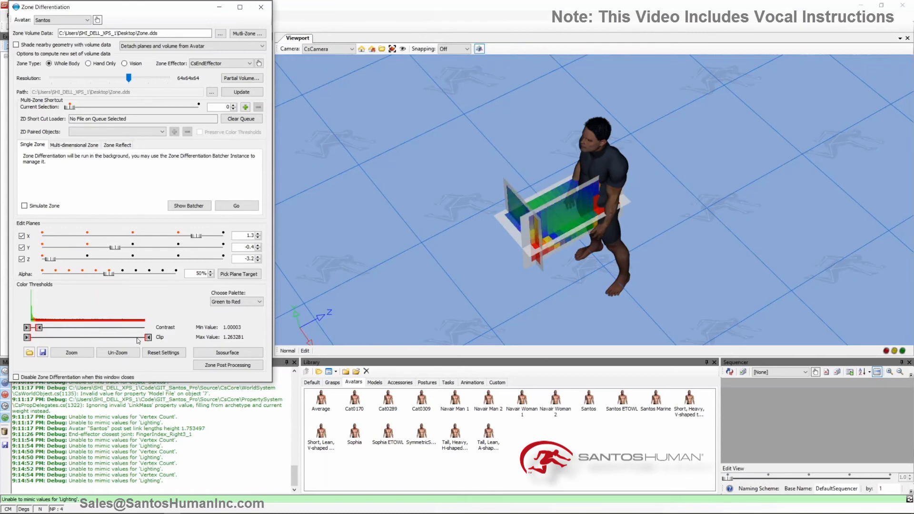
drag(148, 337, 43, 341)
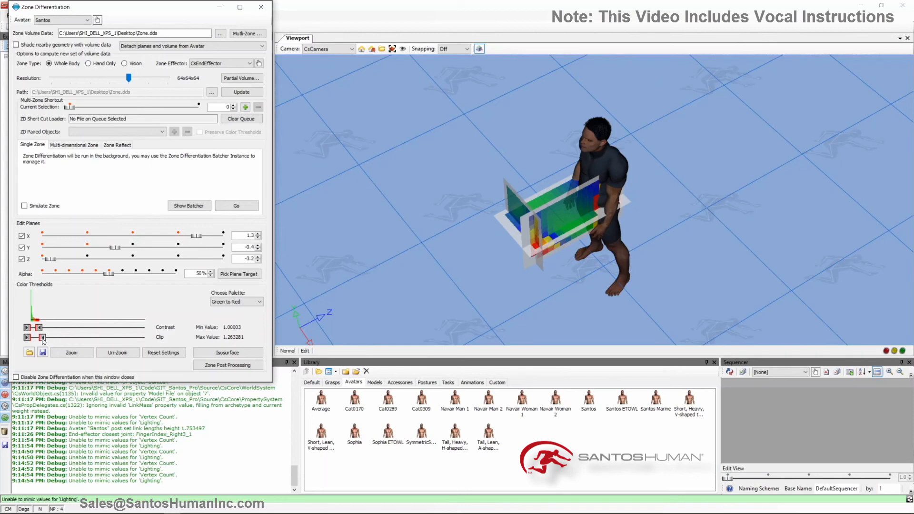